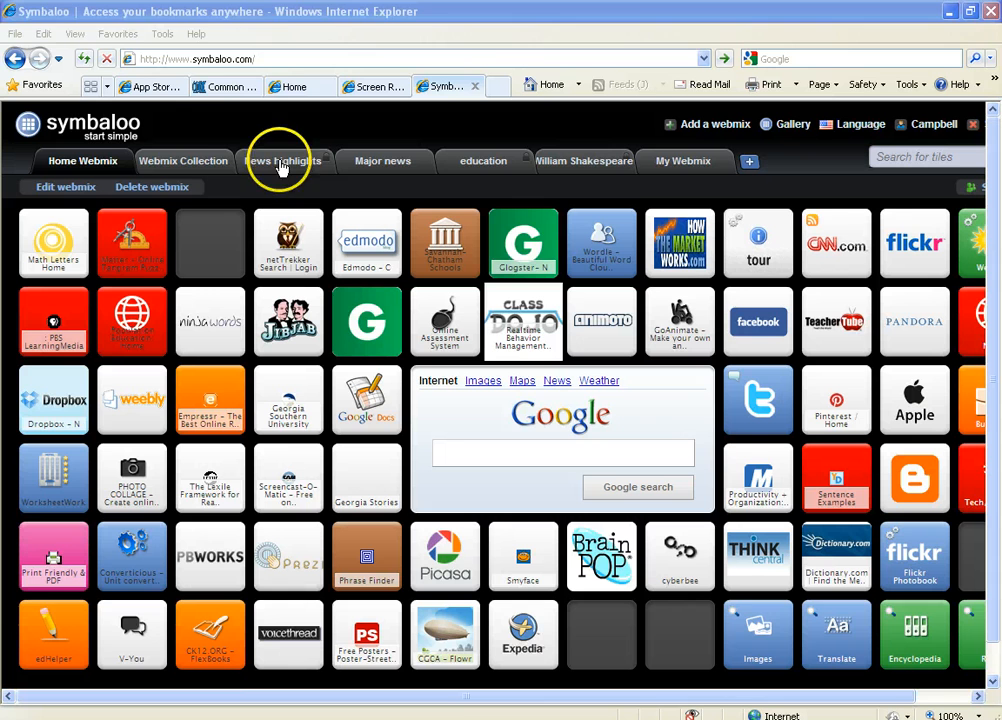
{"action": "left_click", "coordinate": [118, 34]}
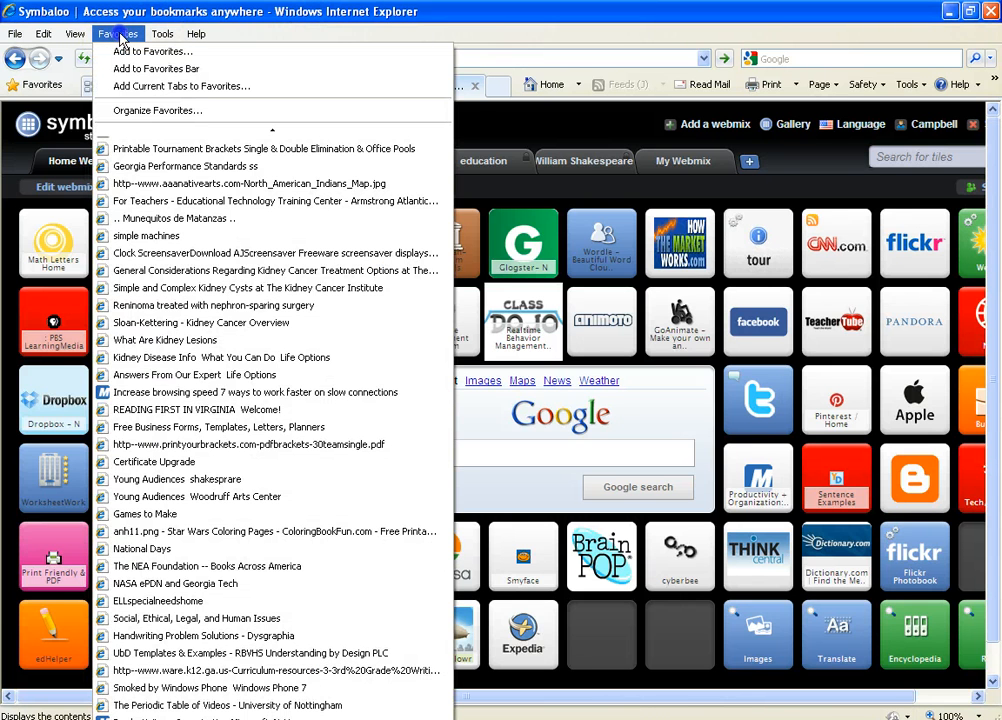
{"action": "scroll", "coordinate": [290, 555], "scroll_direction": "down", "scroll_amount": 1}
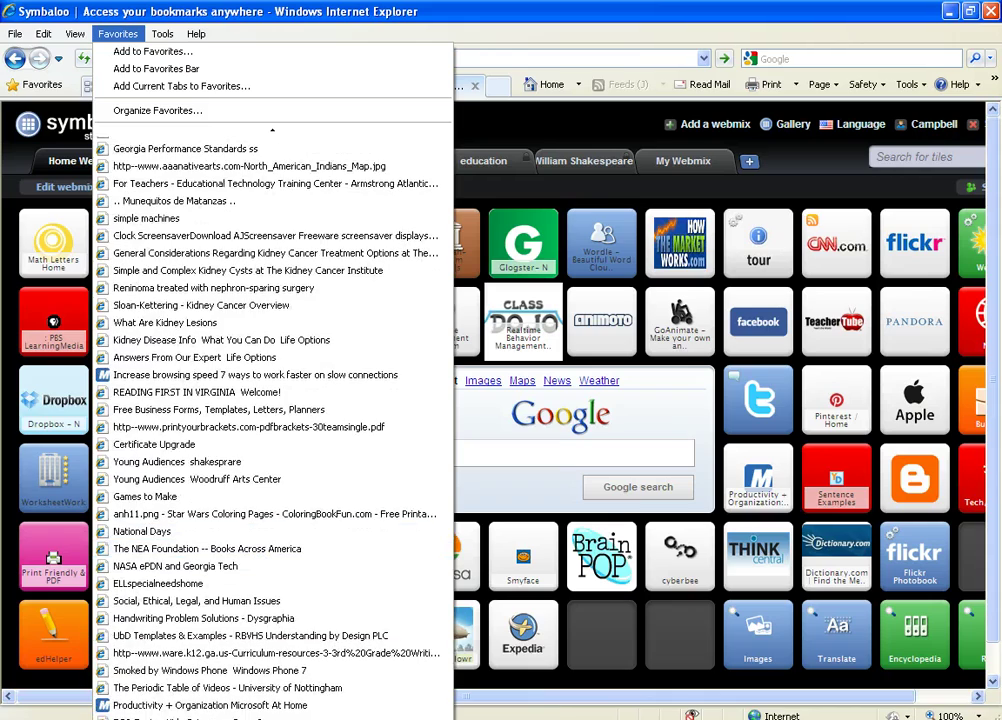
{"action": "scroll", "coordinate": [268, 140], "scroll_direction": "up", "scroll_amount": 2}
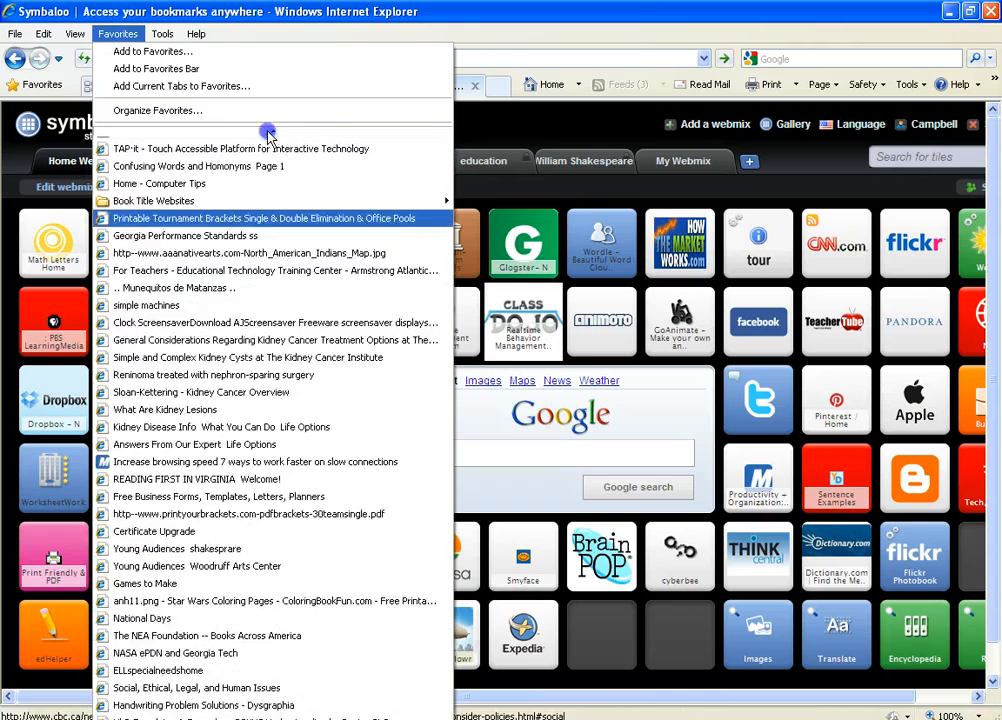
{"action": "scroll", "coordinate": [268, 133], "scroll_direction": "up", "scroll_amount": 3}
{"action": "scroll", "coordinate": [268, 133], "scroll_direction": "up", "scroll_amount": 3}
{"action": "scroll", "coordinate": [268, 133], "scroll_direction": "up", "scroll_amount": 3}
{"action": "scroll", "coordinate": [268, 133], "scroll_direction": "up", "scroll_amount": 3}
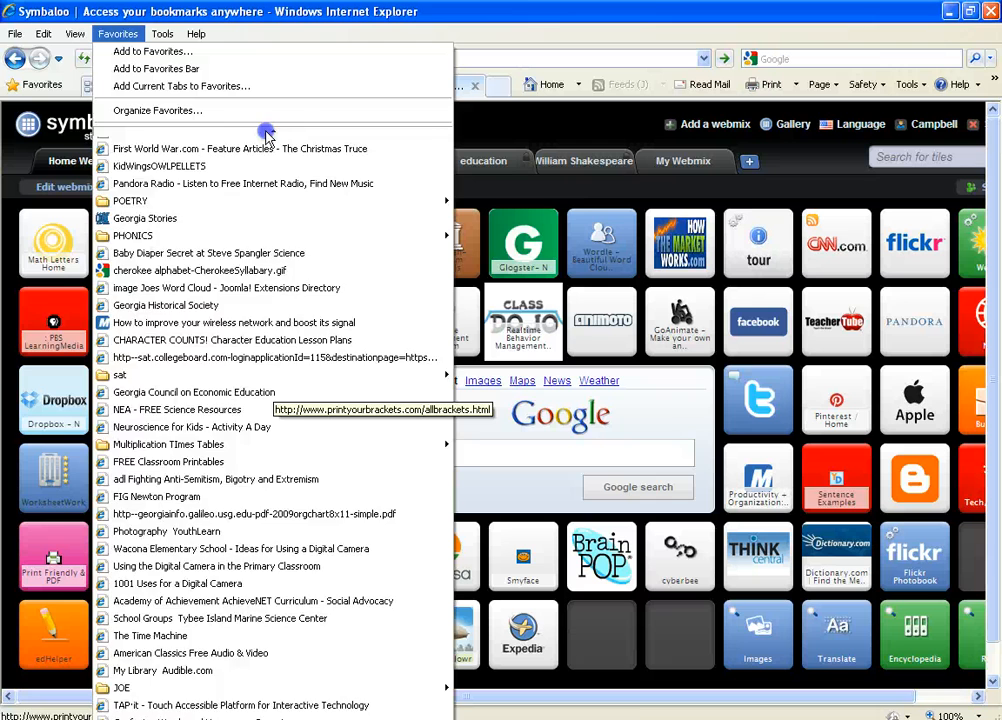
{"action": "scroll", "coordinate": [268, 133], "scroll_direction": "up", "scroll_amount": 3}
{"action": "left_click", "coordinate": [548, 18]}
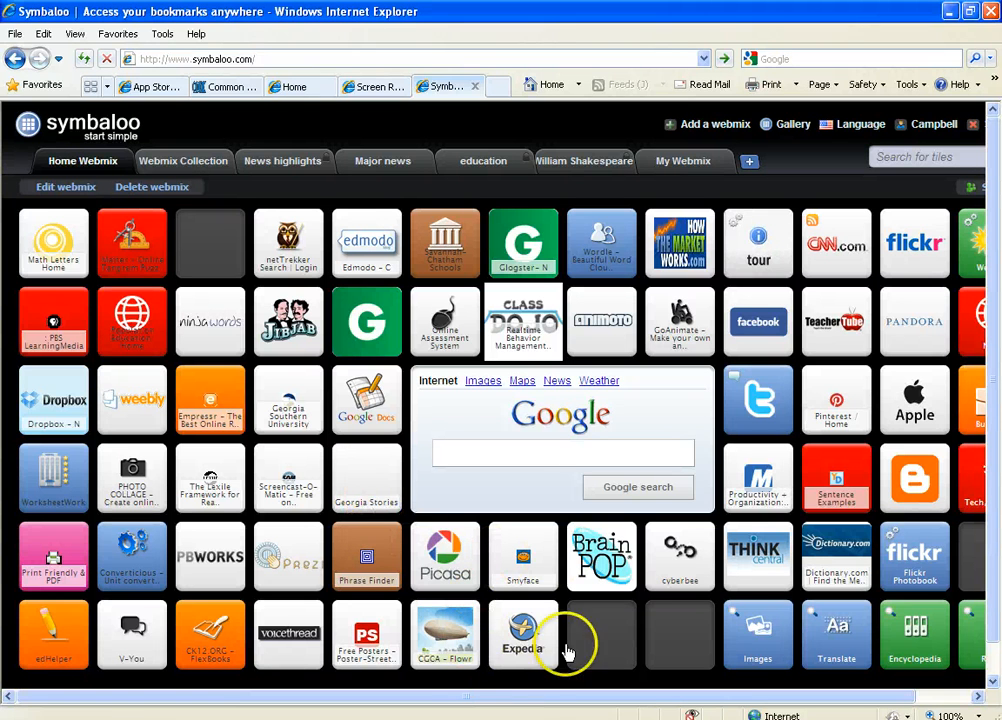
{"action": "mouse_move", "coordinate": [601, 634]}
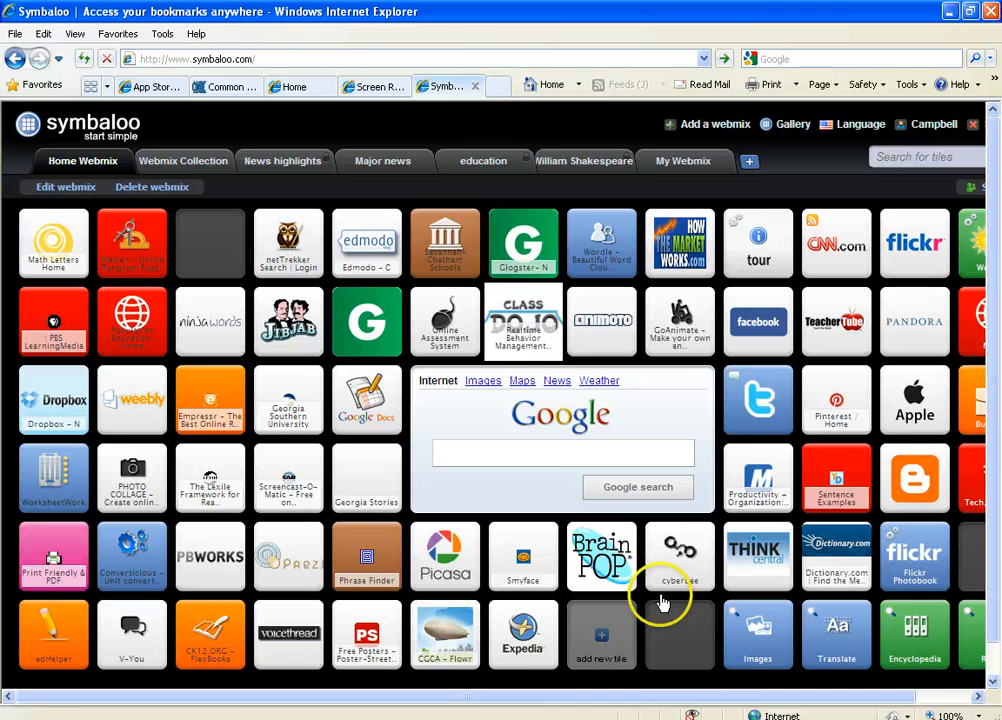
{"action": "left_click", "coordinate": [614, 657]}
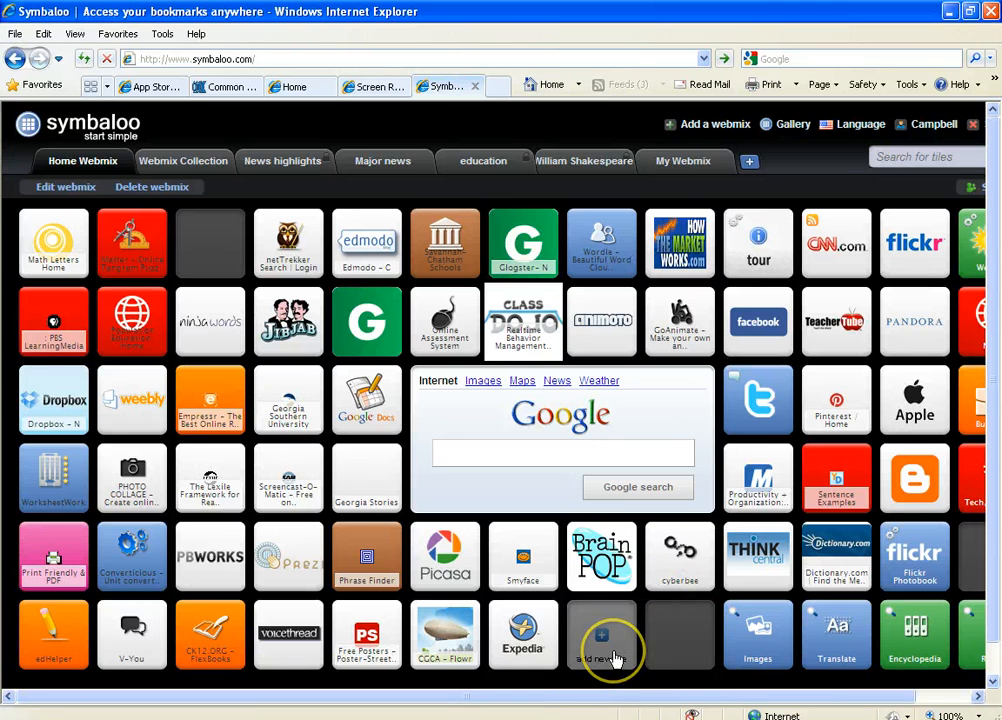